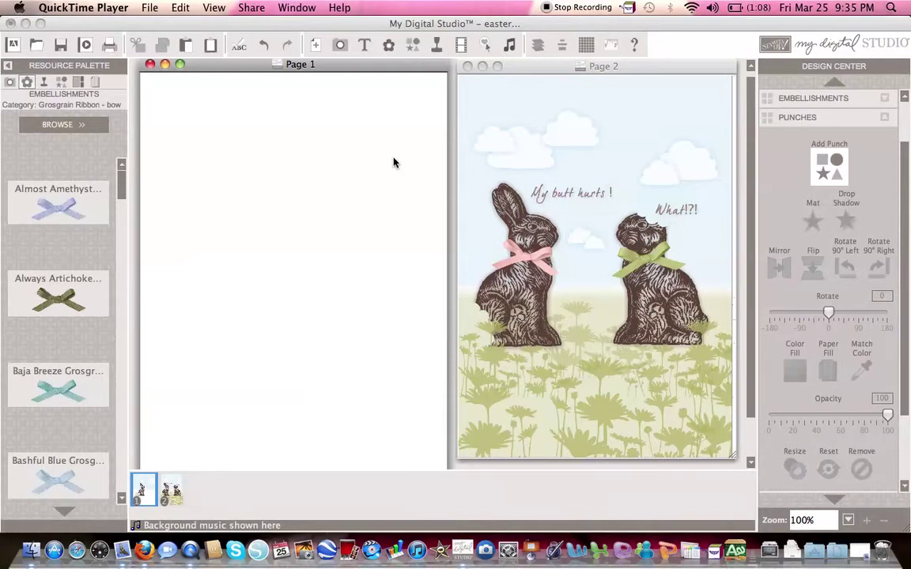
# - Add a 1.25 Square Punch from the Basics category to Page 1
pyautogui.click(830, 166)
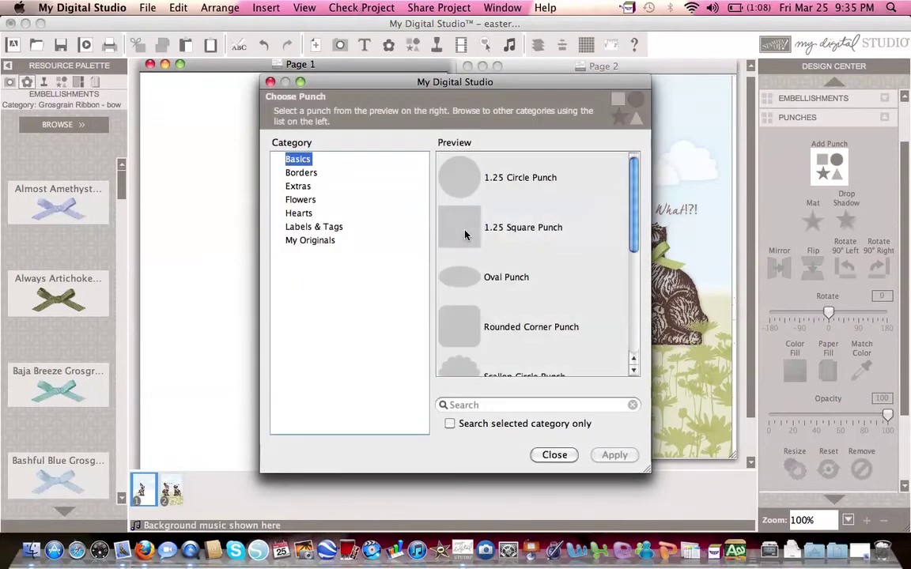
pyautogui.click(464, 234)
pyautogui.click(614, 455)
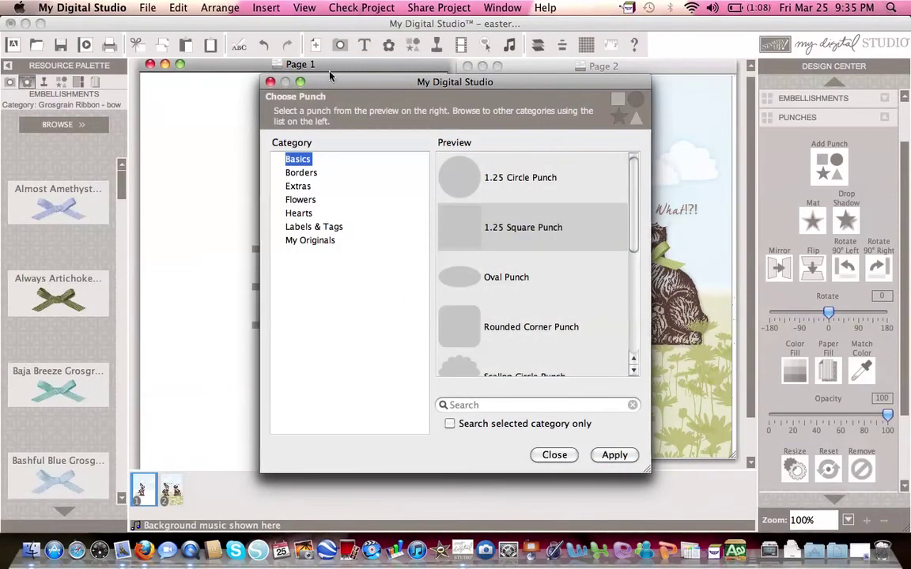
pyautogui.click(270, 82)
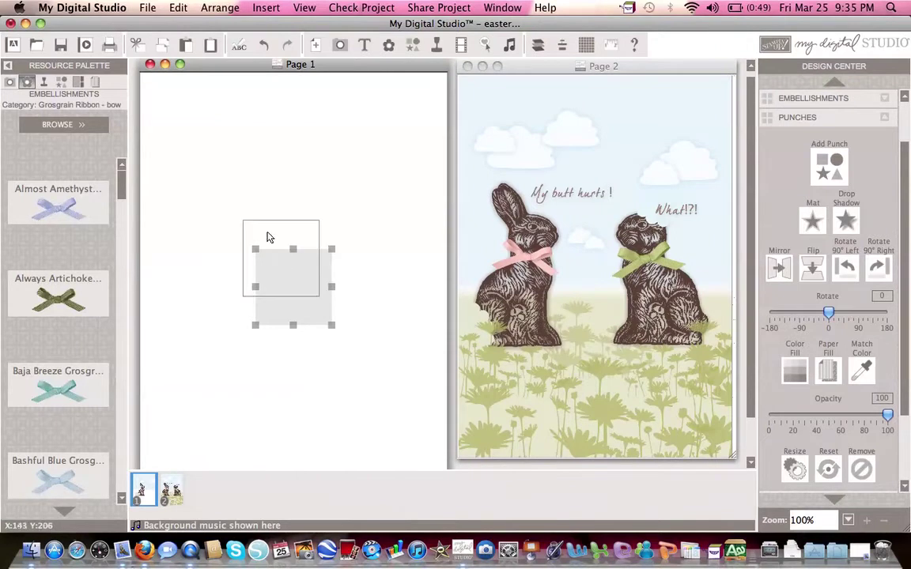
# - Stretch the square punch past the page's top and side edges so it covers the upper part of Page 1
pyautogui.moveTo(274, 235); pyautogui.dragTo(463, 237)
pyautogui.moveTo(203, 234); pyautogui.dragTo(112, 211)
pyautogui.moveTo(288, 198); pyautogui.dragTo(278, 26)
pyautogui.moveTo(286, 274); pyautogui.dragTo(286, 300)
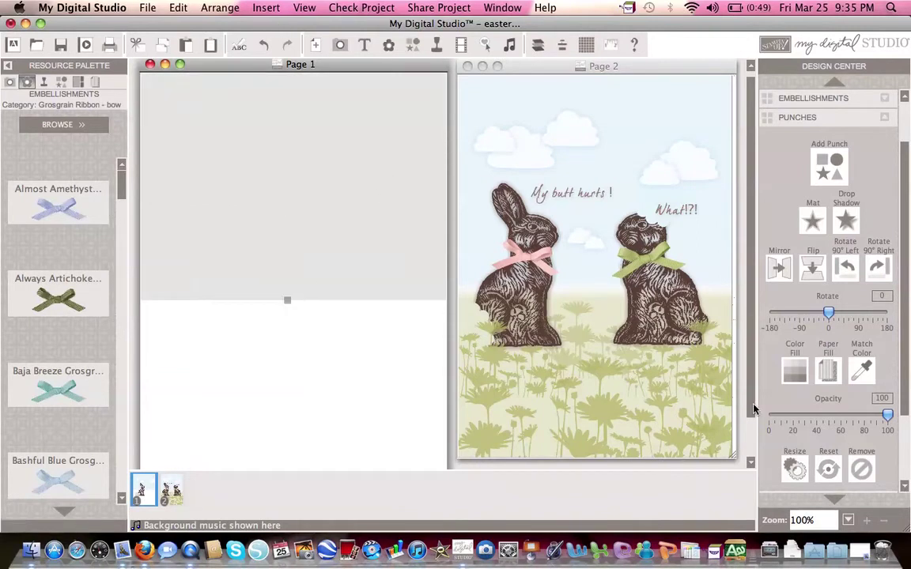
# - Fill the square punch with the pink Love Birds paper, and shrink and shift the paper image completely out of the punch area
pyautogui.click(819, 374)
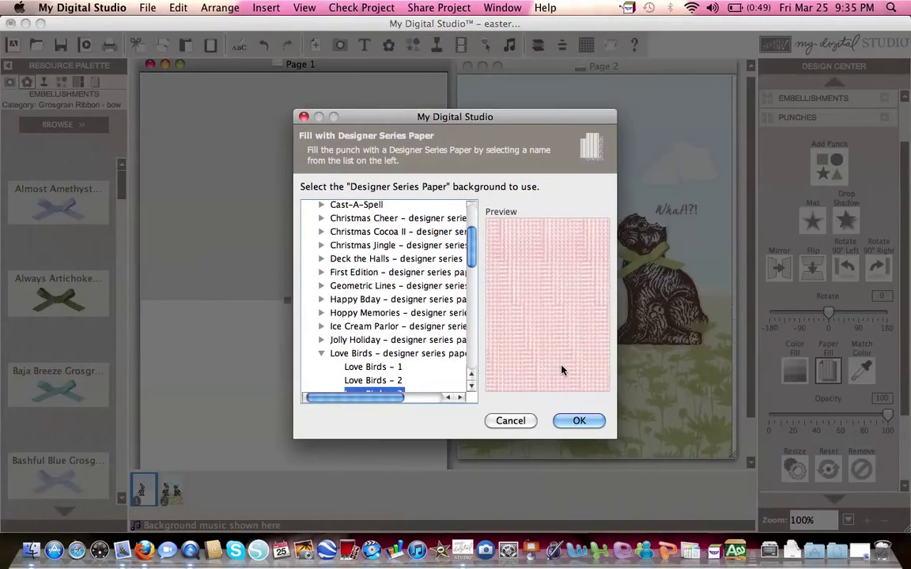
pyautogui.click(577, 420)
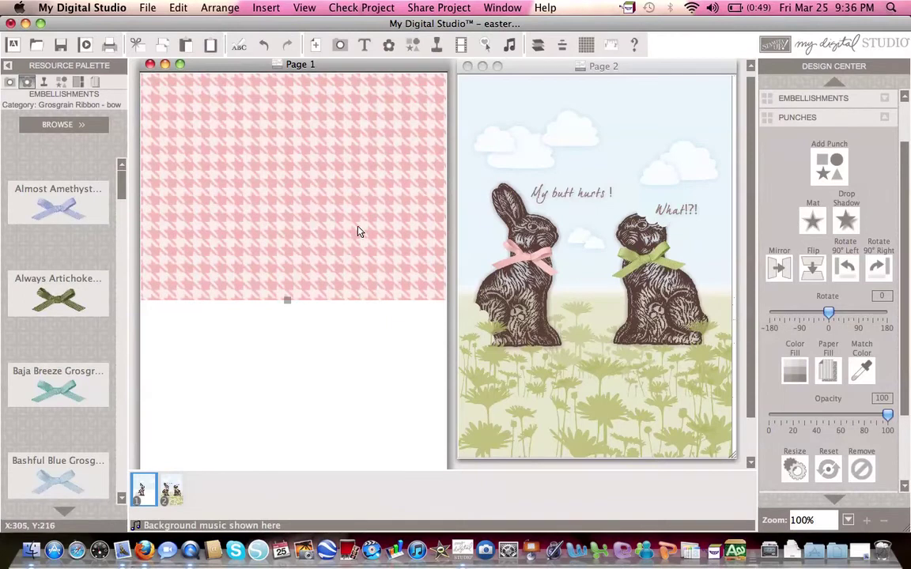
pyautogui.doubleClick(353, 231)
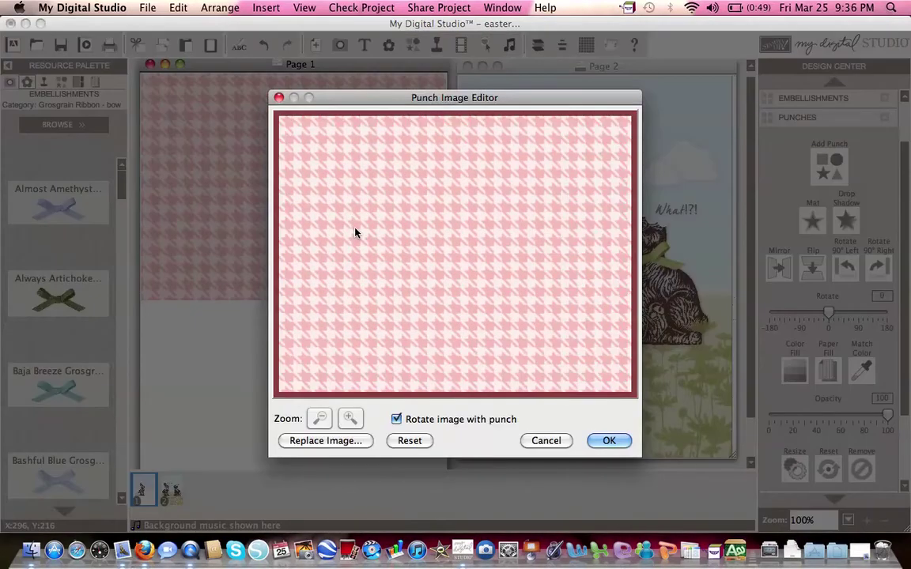
pyautogui.click(319, 419)
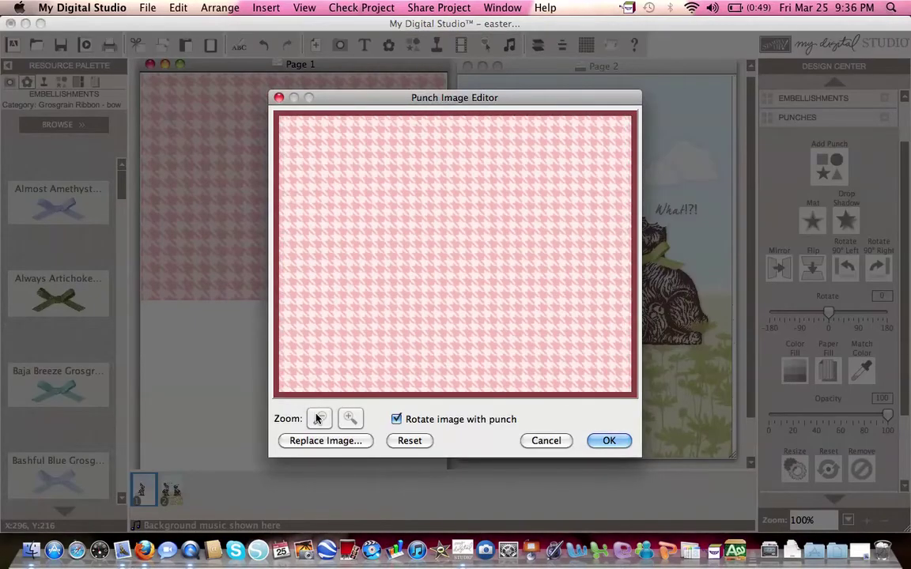
pyautogui.click(318, 419)
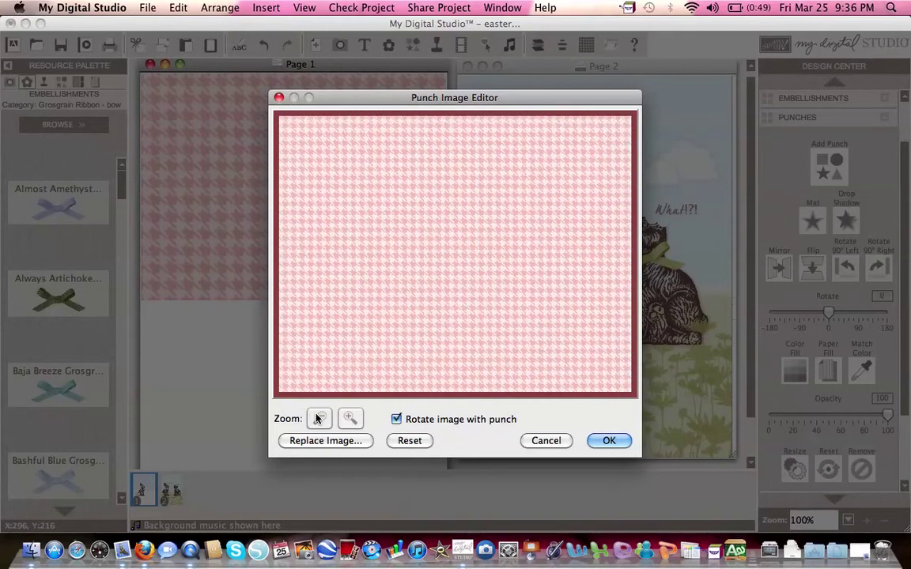
pyautogui.click(319, 419)
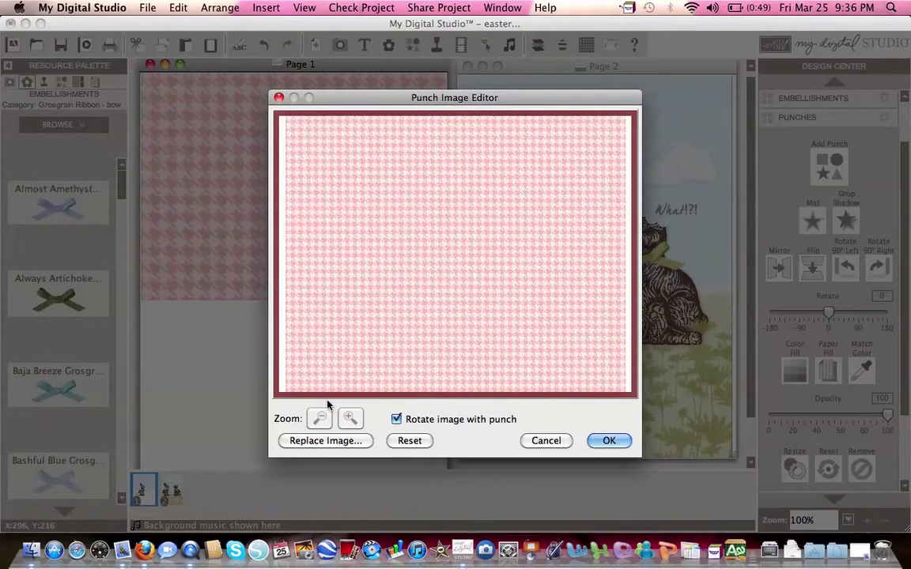
pyautogui.click(319, 419)
pyautogui.click(319, 419)
pyautogui.moveTo(453, 248); pyautogui.dragTo(459, 536)
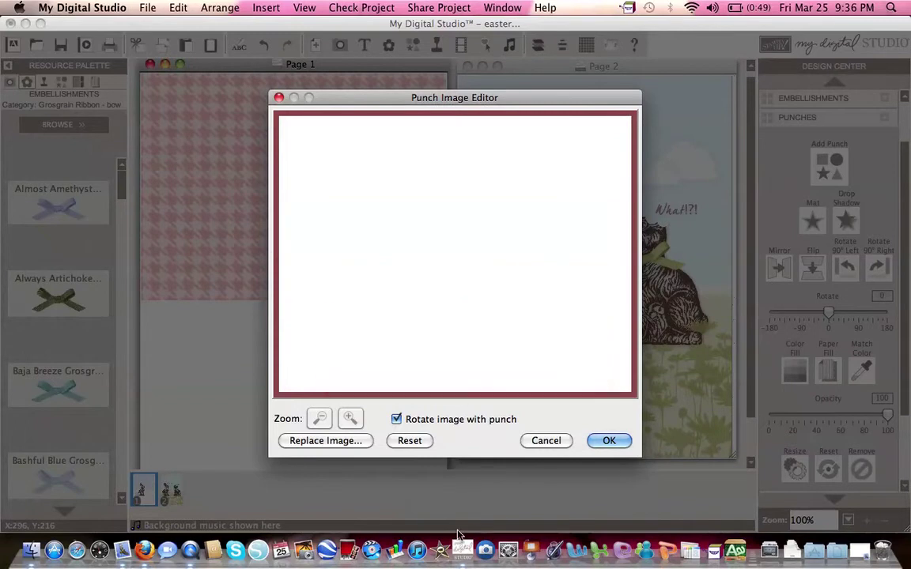
pyautogui.click(608, 441)
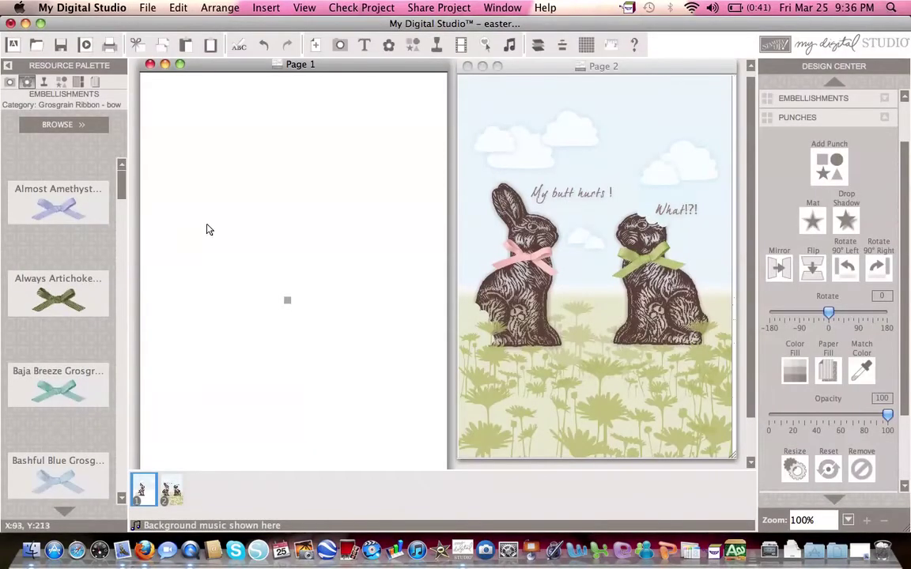
# - Give the empty square punch a pale blue drop shadow with 35% opacity and a blur of 18
pyautogui.click(845, 221)
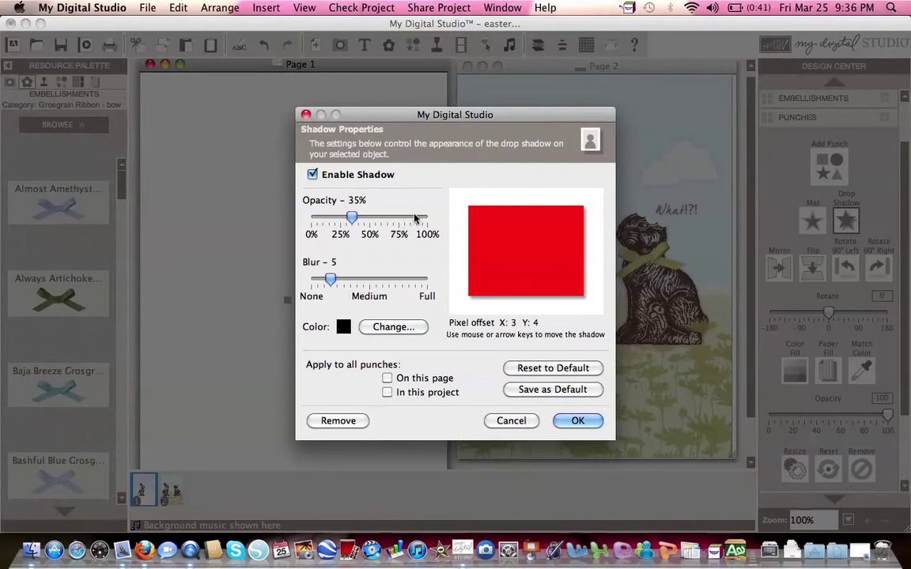
pyautogui.click(413, 222)
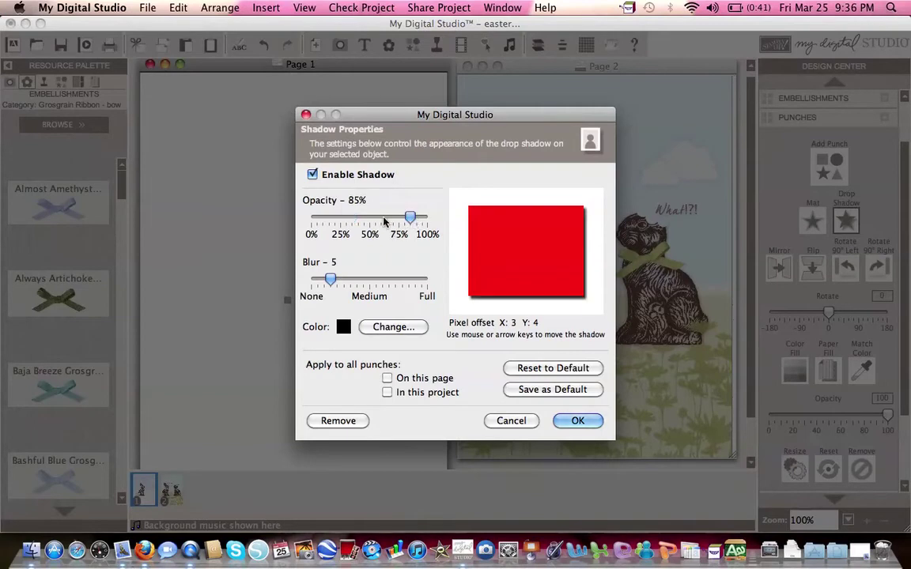
pyautogui.moveTo(365, 222); pyautogui.dragTo(352, 218)
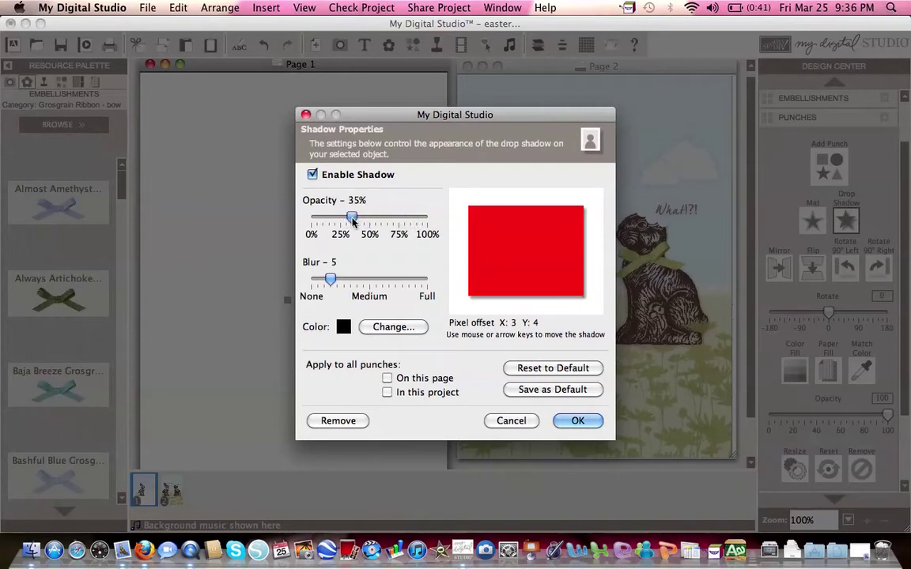
pyautogui.moveTo(331, 280); pyautogui.dragTo(417, 280)
pyautogui.click(372, 326)
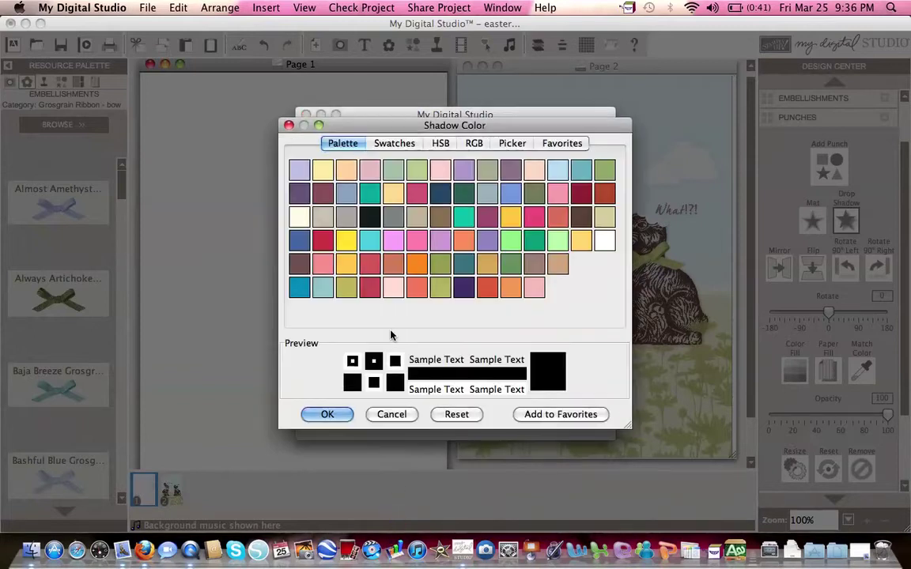
pyautogui.click(558, 169)
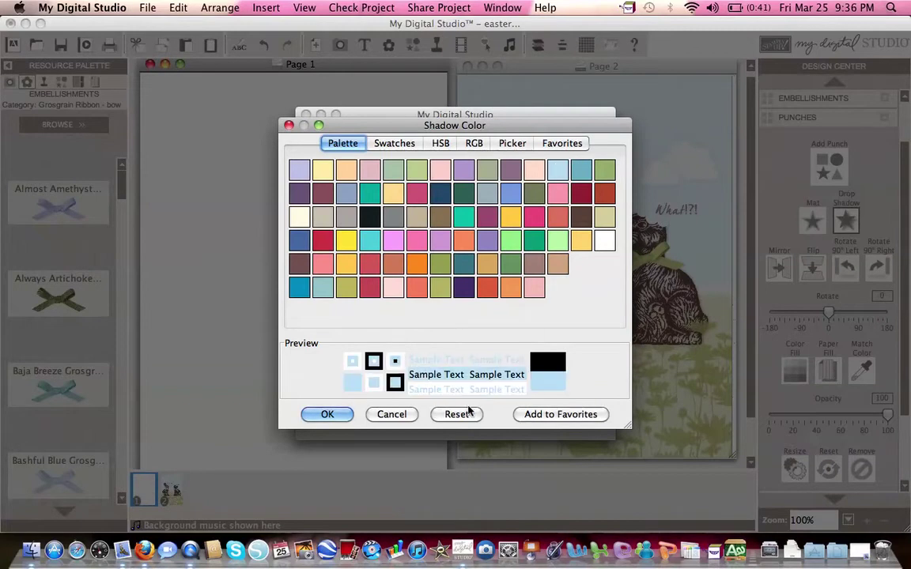
pyautogui.click(378, 414)
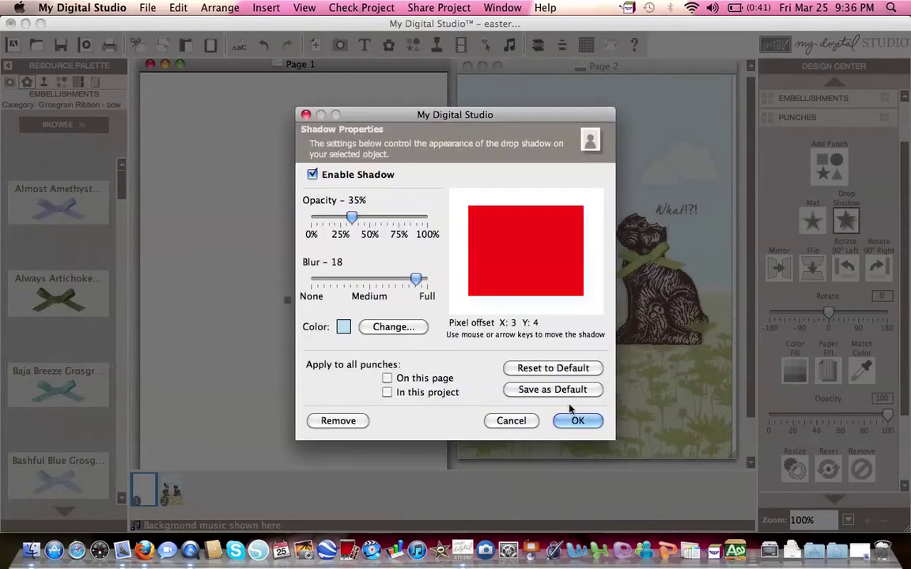
pyautogui.click(574, 420)
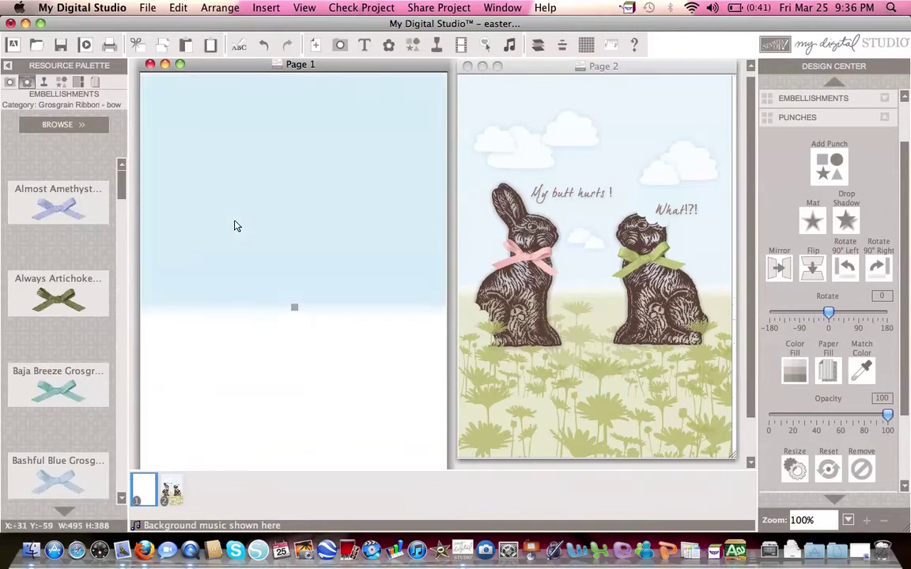
# - Place a duplicate of the blue-shadowed punch over the lower part of Page 1, leaving a thin gap below the original
pyautogui.moveTo(297, 205); pyautogui.dragTo(309, 324)
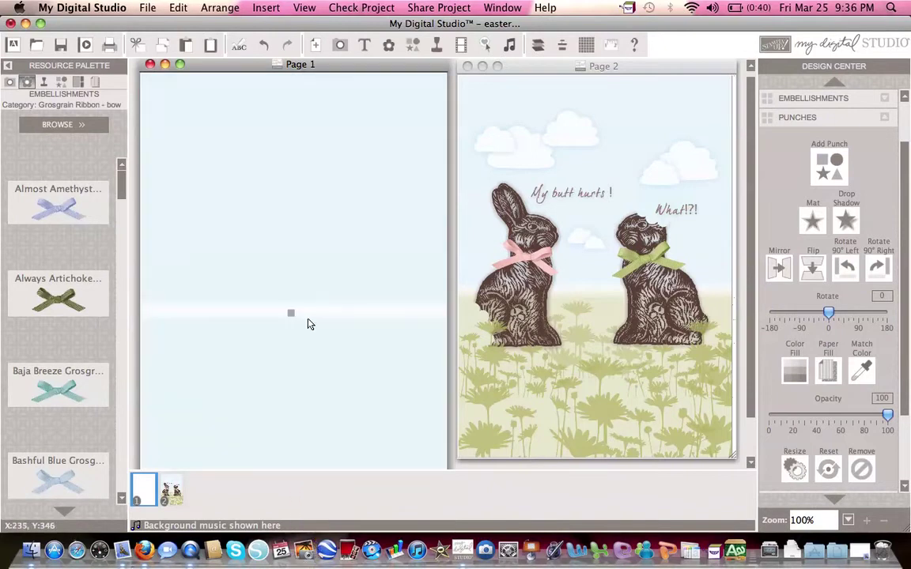
pyautogui.rightClick(288, 341)
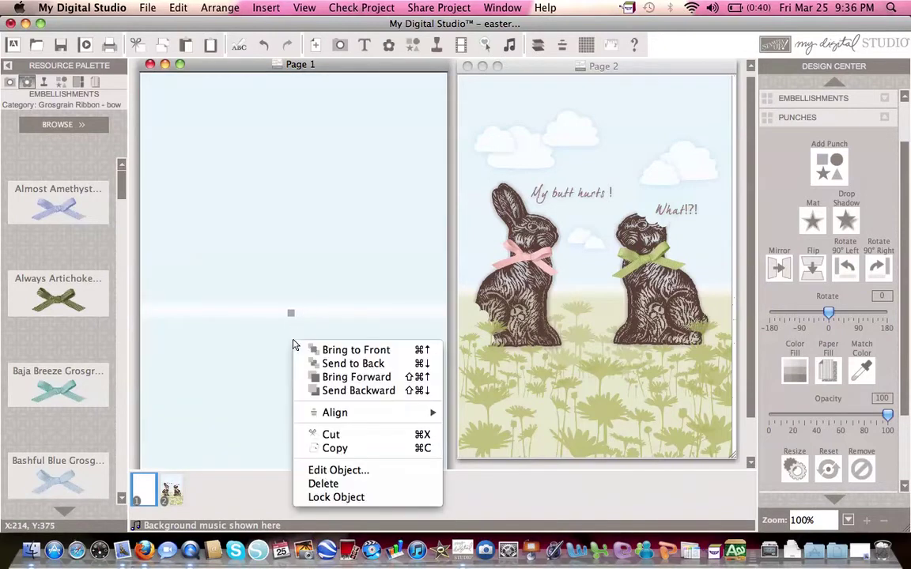
pyautogui.click(287, 342)
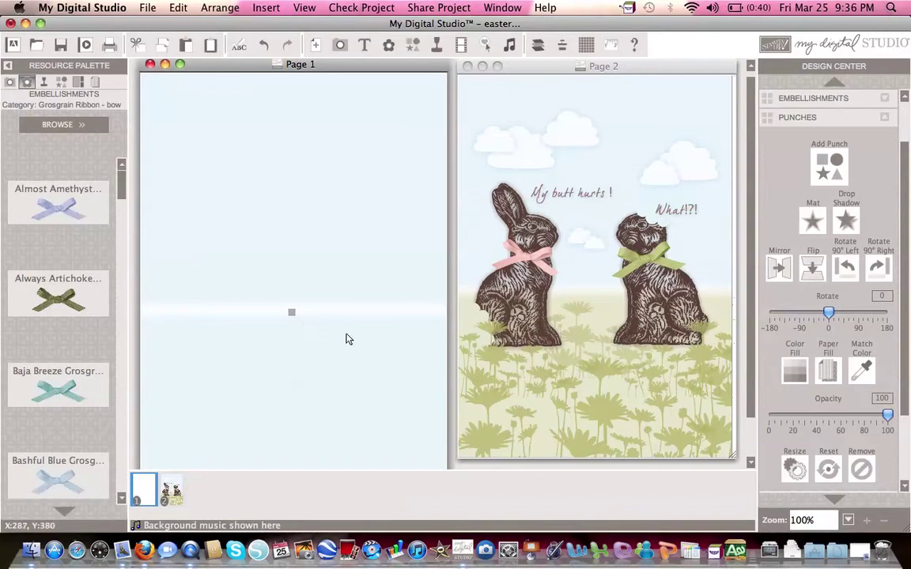
# - Change the drop shadow colour of the lower punch to olive green
pyautogui.click(845, 223)
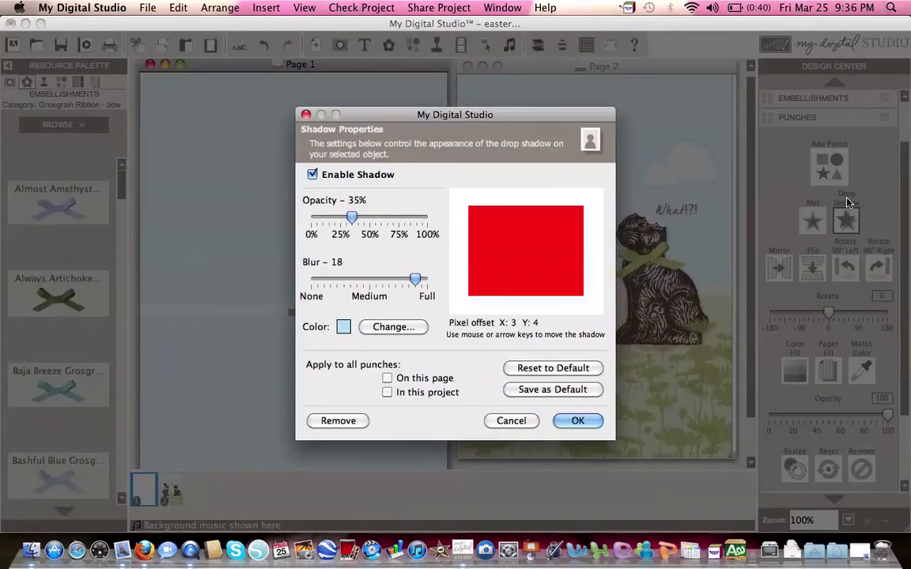
pyautogui.click(393, 327)
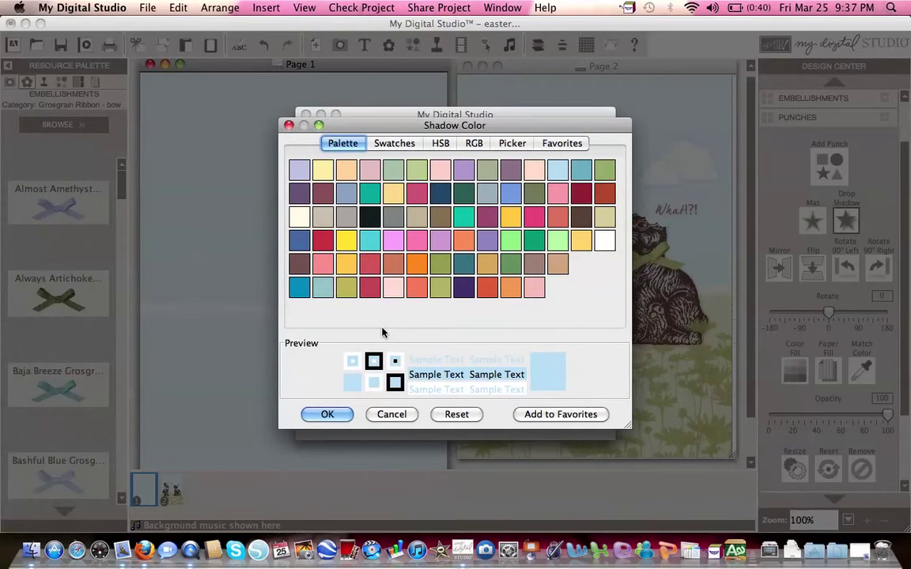
pyautogui.click(442, 288)
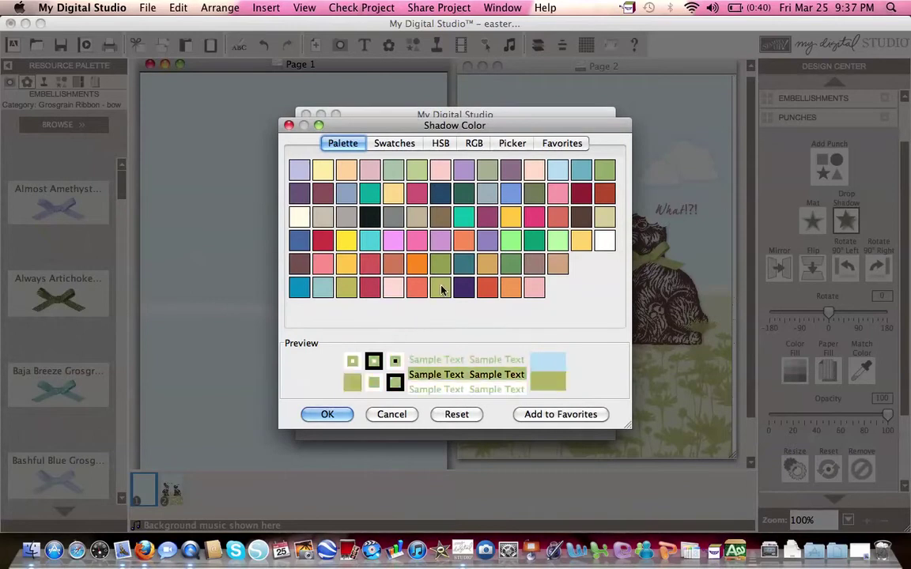
pyautogui.click(317, 414)
pyautogui.click(566, 422)
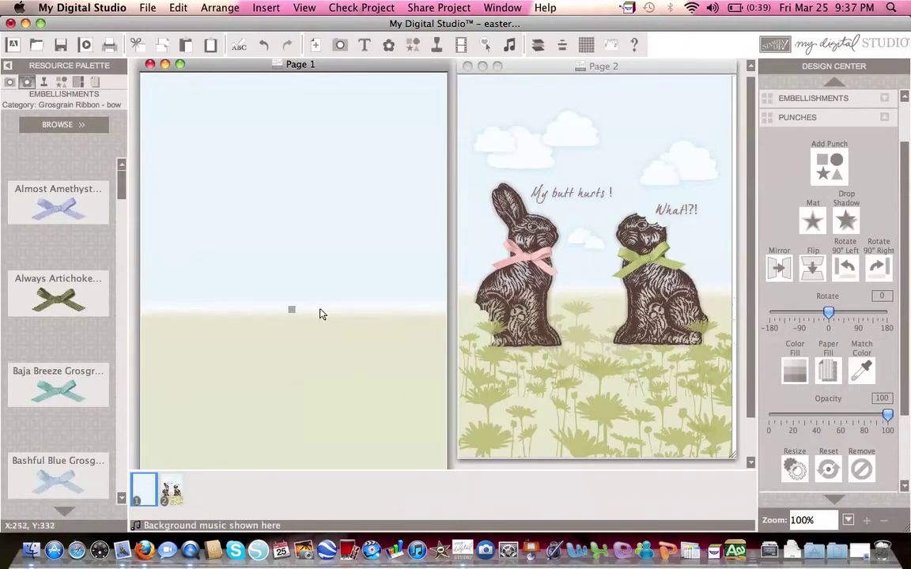
pyautogui.click(298, 347)
# - Search the punches for "cup" and add the Cupcake Top Punch to Page 1
pyautogui.click(822, 168)
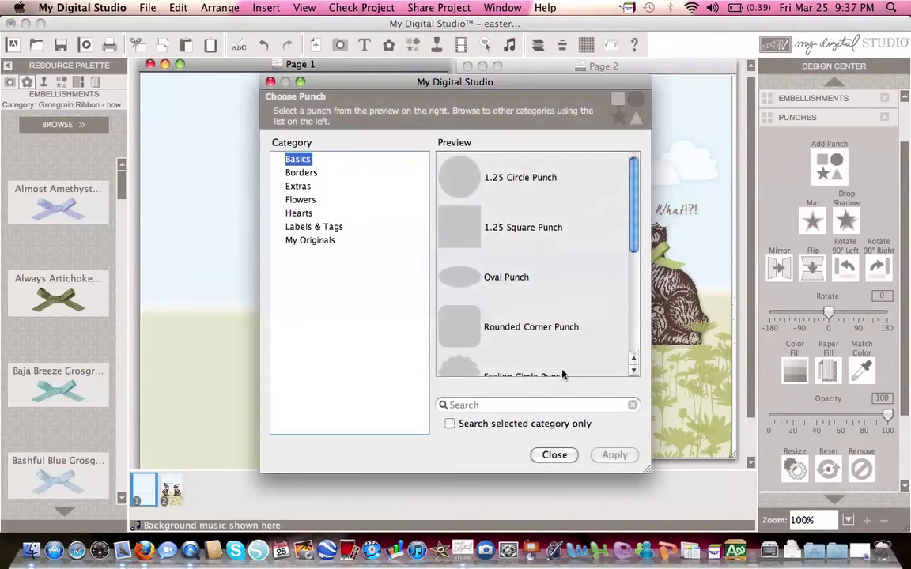
pyautogui.click(521, 409)
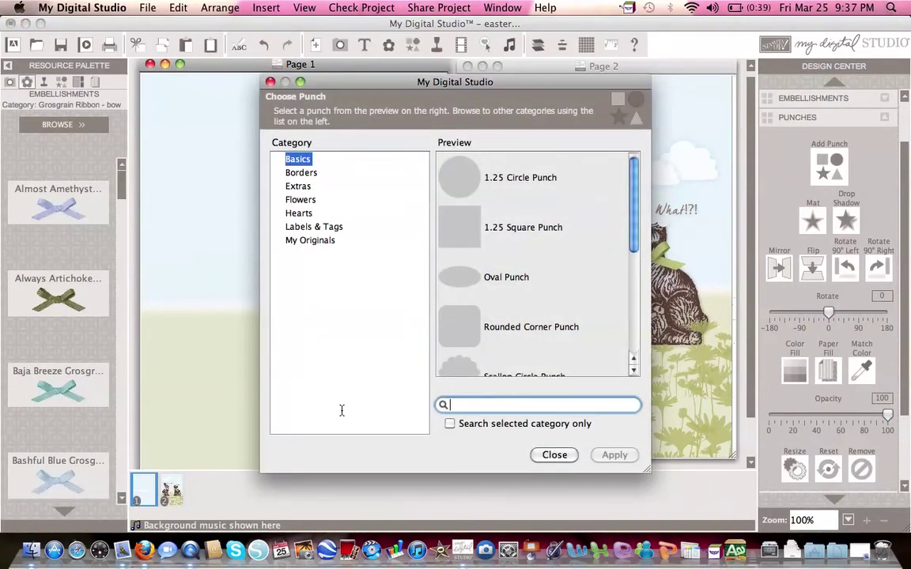
pyautogui.write('ca')
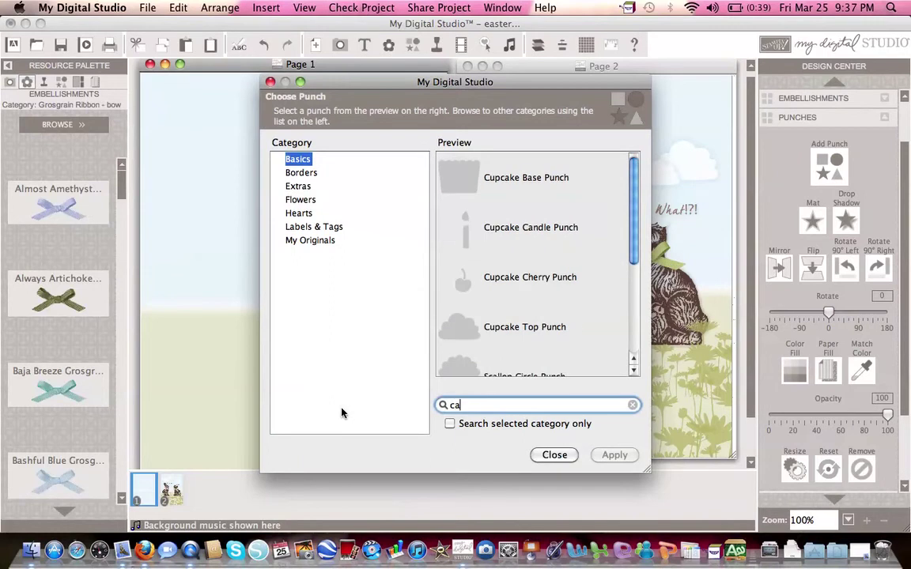
pyautogui.press('BackSpace')
pyautogui.write('up')
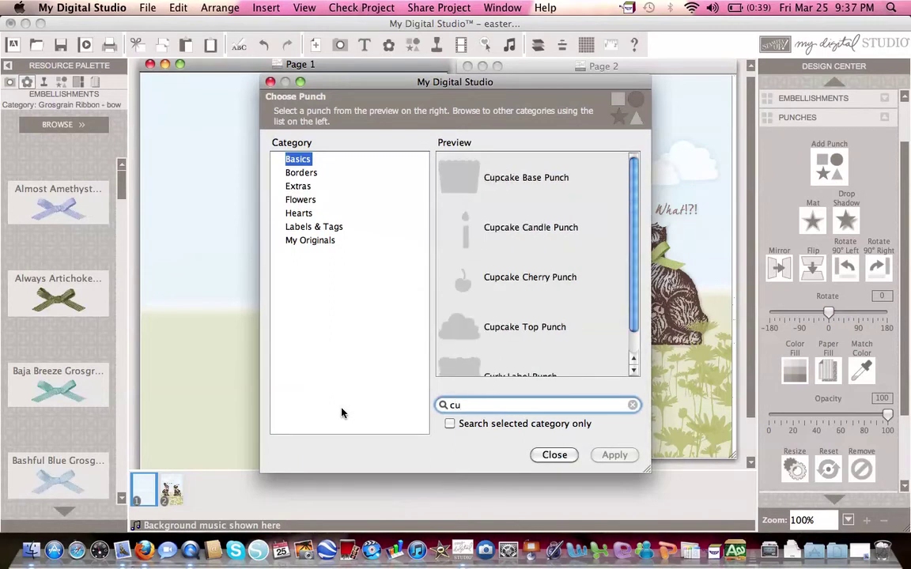
pyautogui.click(466, 334)
pyautogui.click(615, 456)
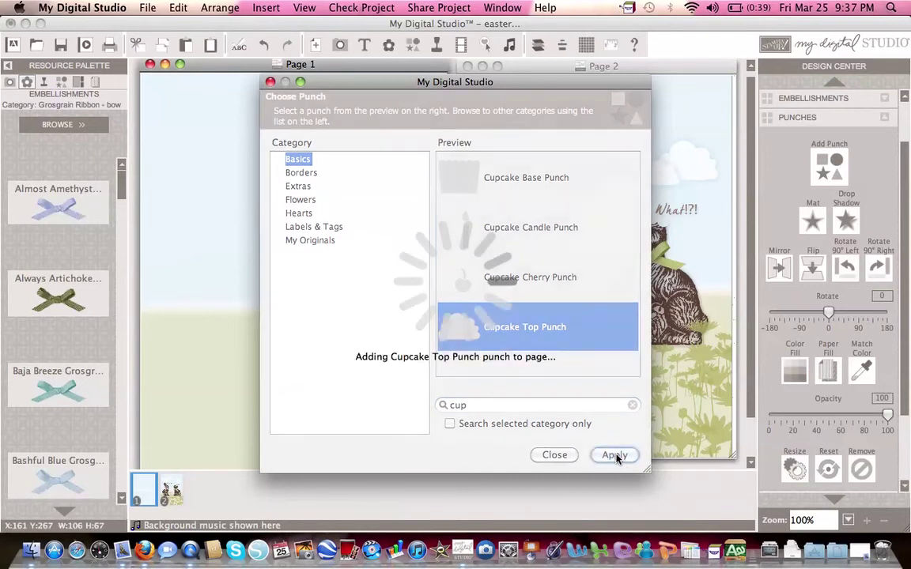
pyautogui.click(553, 457)
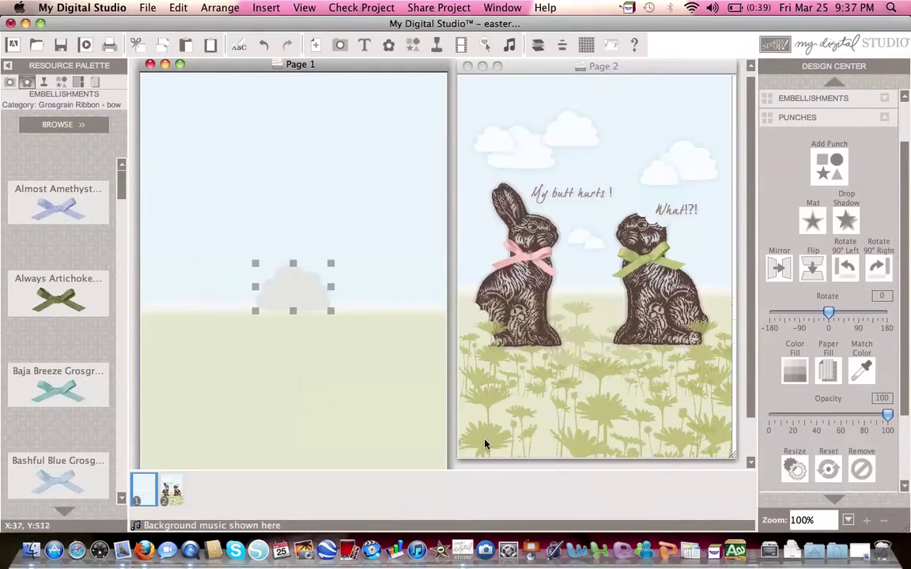
# - Move the cupcake top punch to the upper right of the sky and fill it with white
pyautogui.moveTo(295, 288); pyautogui.dragTo(376, 172)
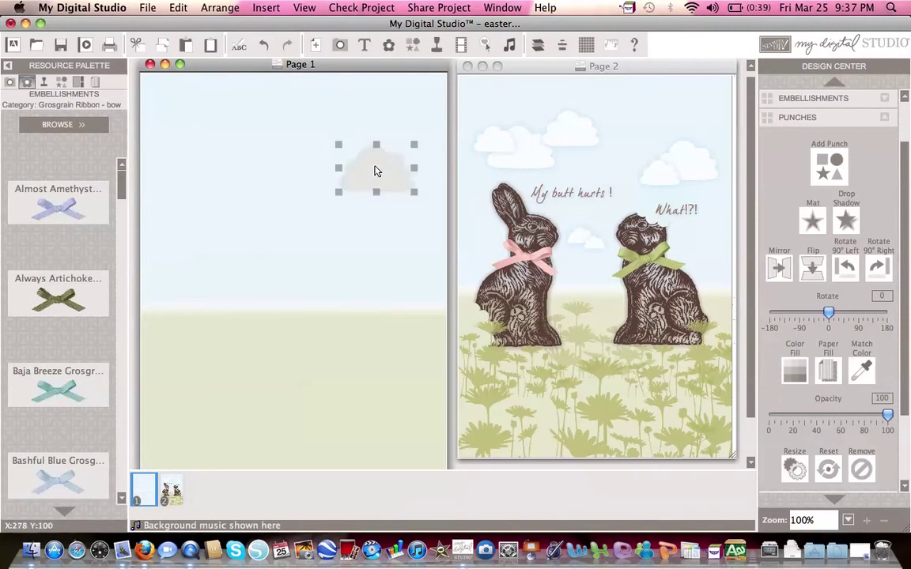
pyautogui.click(795, 370)
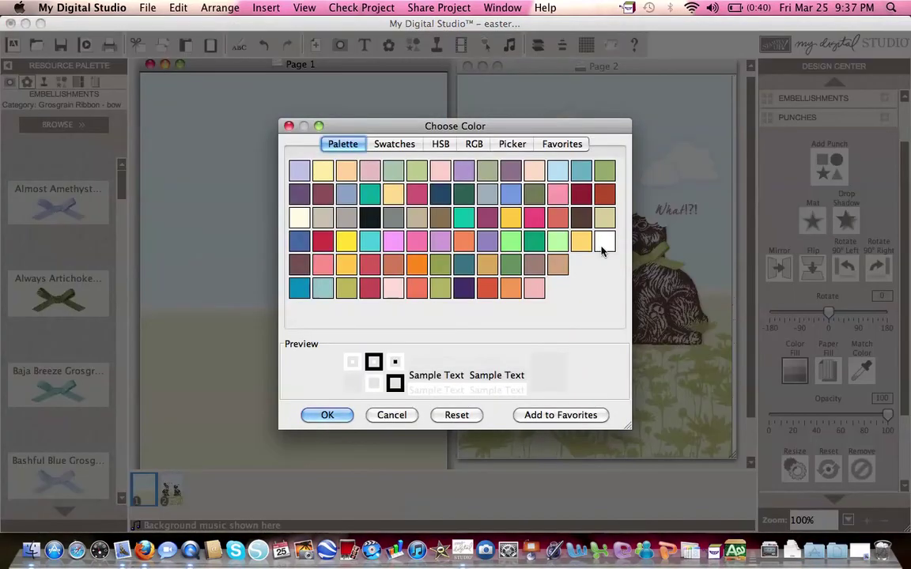
pyautogui.click(326, 414)
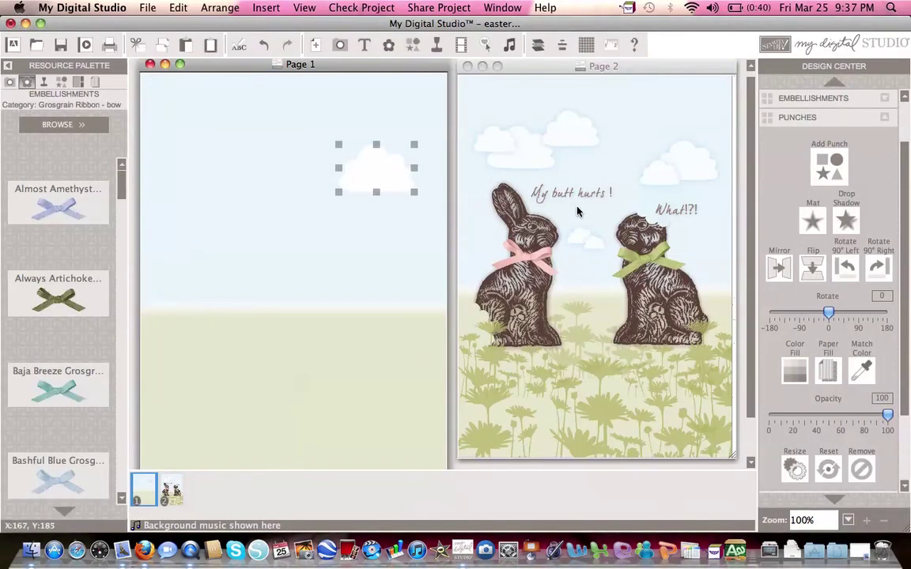
# - Set the white cloud's drop shadow to a pixel offset of X 0, Y 0, with blur 18 and opacity 62%
pyautogui.click(845, 220)
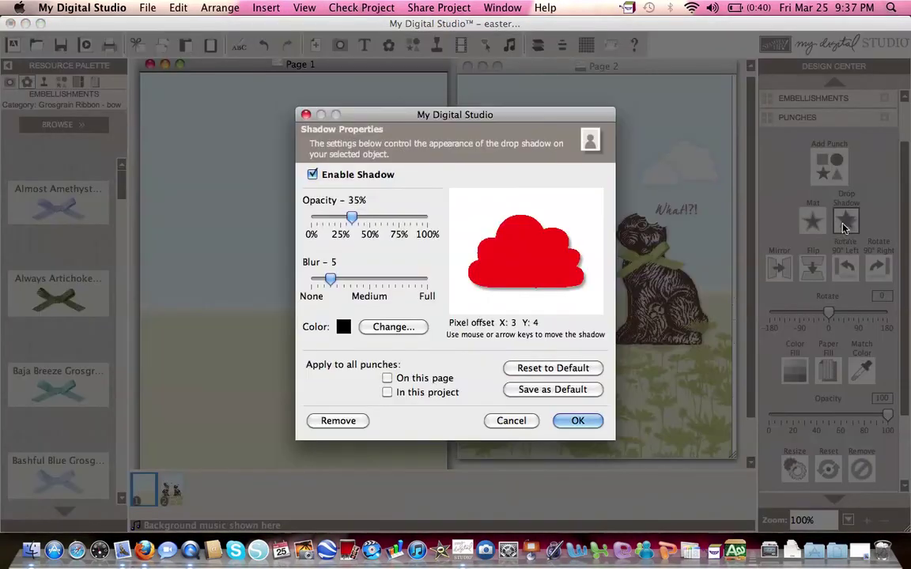
pyautogui.press('Left')
pyautogui.press('Left')
pyautogui.press('Left')
pyautogui.press('Up')
pyautogui.press('Up')
pyautogui.press('Up')
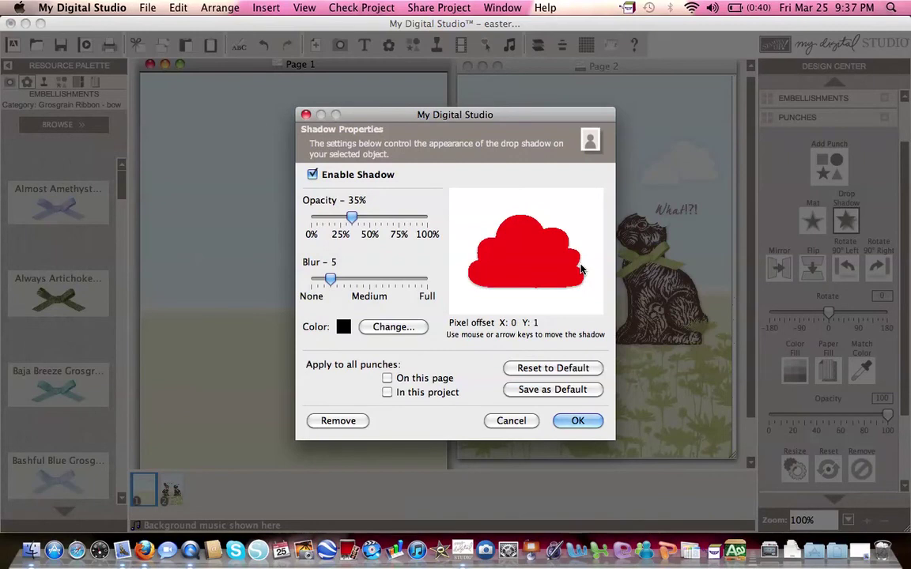
pyautogui.press('Up')
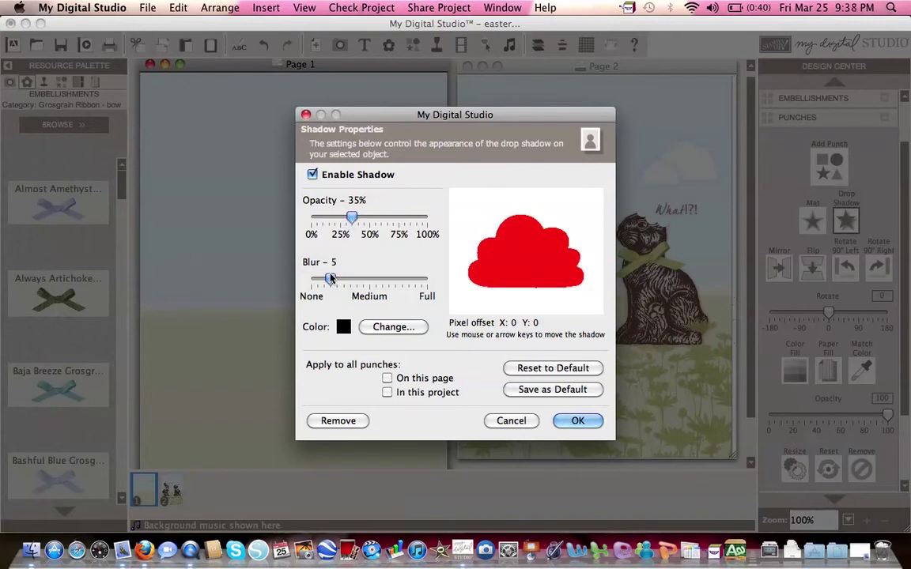
pyautogui.moveTo(331, 279); pyautogui.dragTo(416, 281)
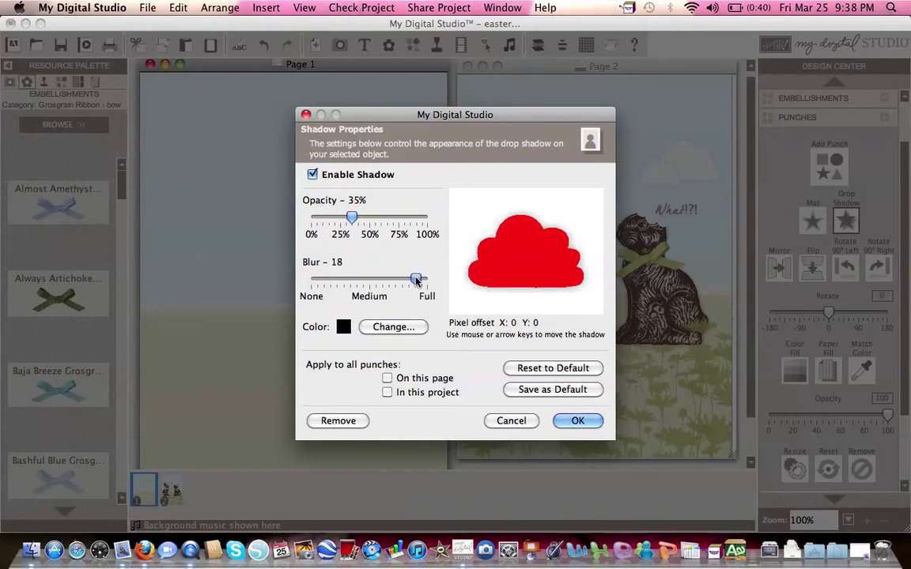
pyautogui.moveTo(352, 217); pyautogui.dragTo(383, 218)
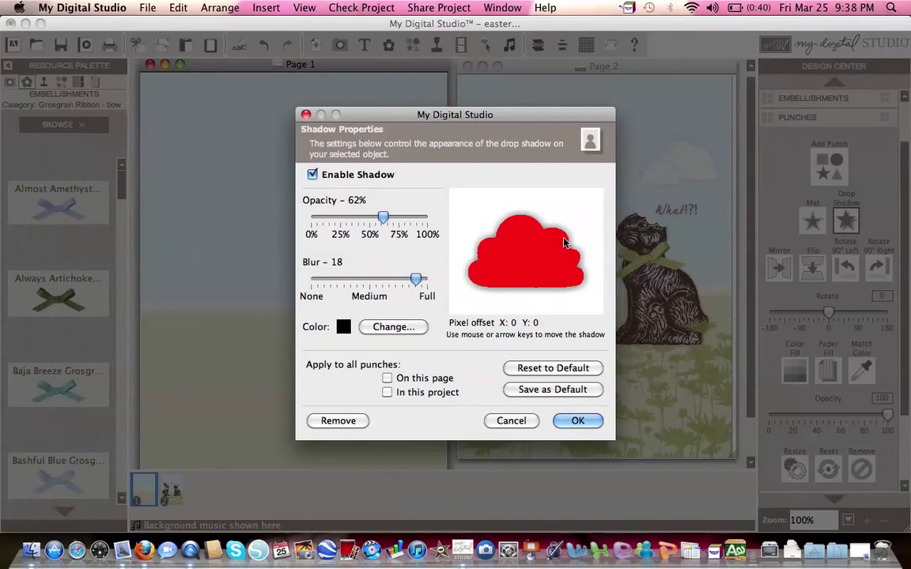
# - Change the white cloud's drop shadow colour to light blue and apply the shadow settings
pyautogui.click(380, 328)
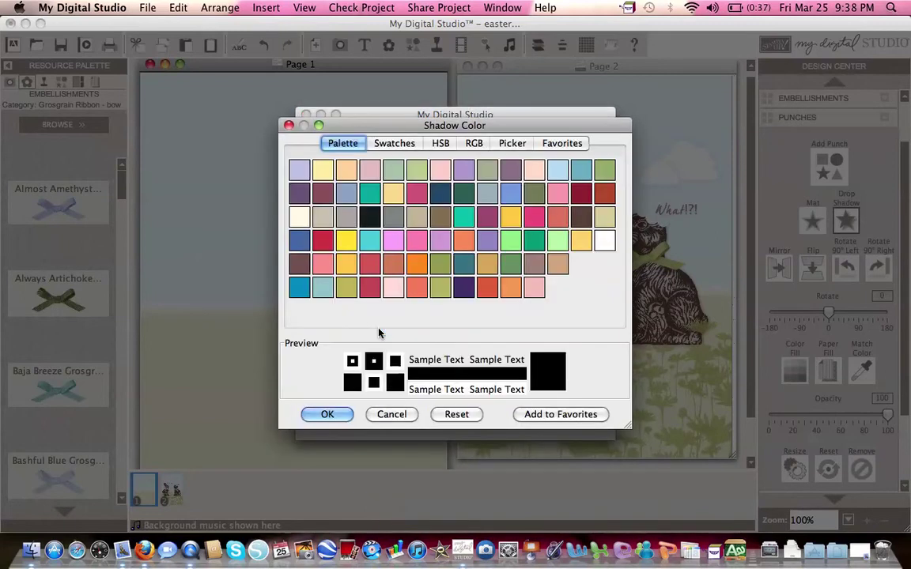
pyautogui.click(555, 170)
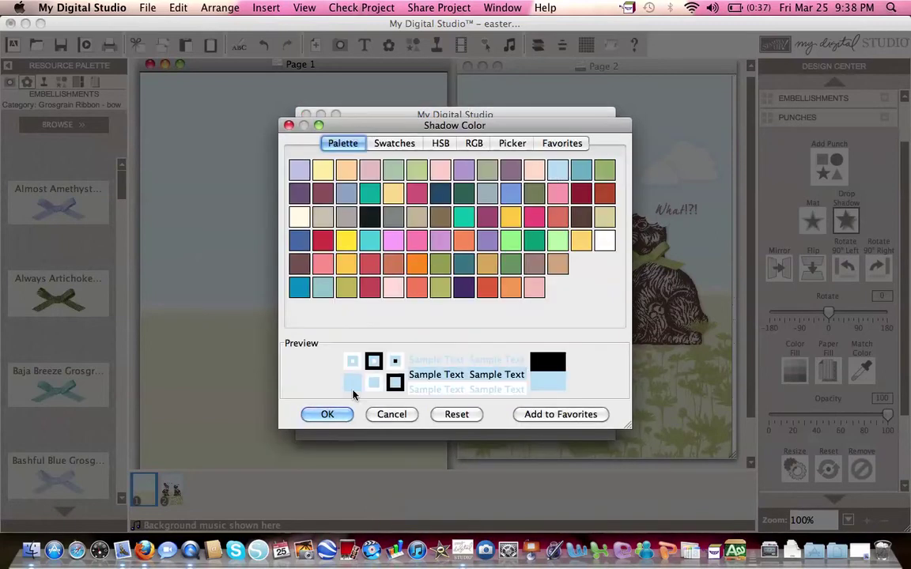
pyautogui.click(311, 421)
pyautogui.click(566, 425)
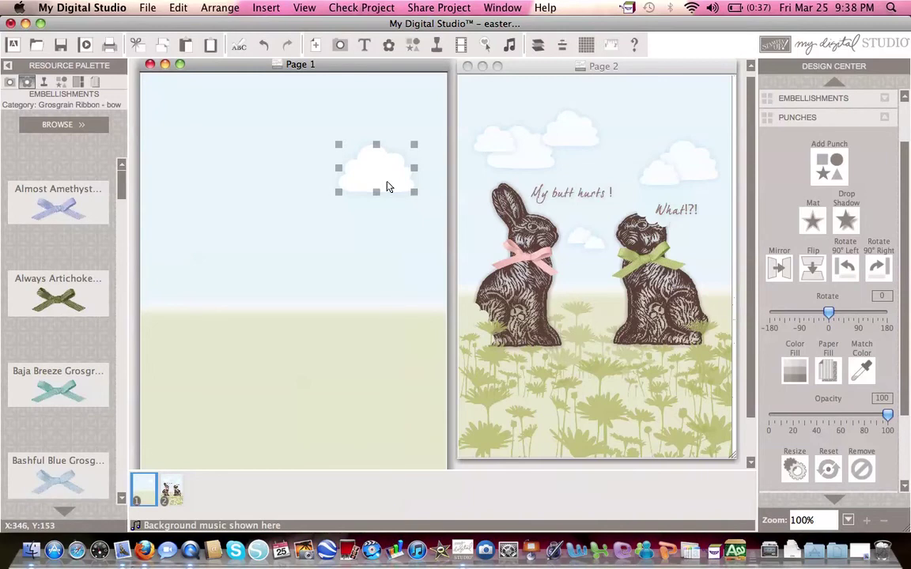
# - Duplicate the cloud, place the copy overlapping the original's lower left, and scale the copy down
pyautogui.press('super+d')
pyautogui.moveTo(387, 186); pyautogui.dragTo(345, 202)
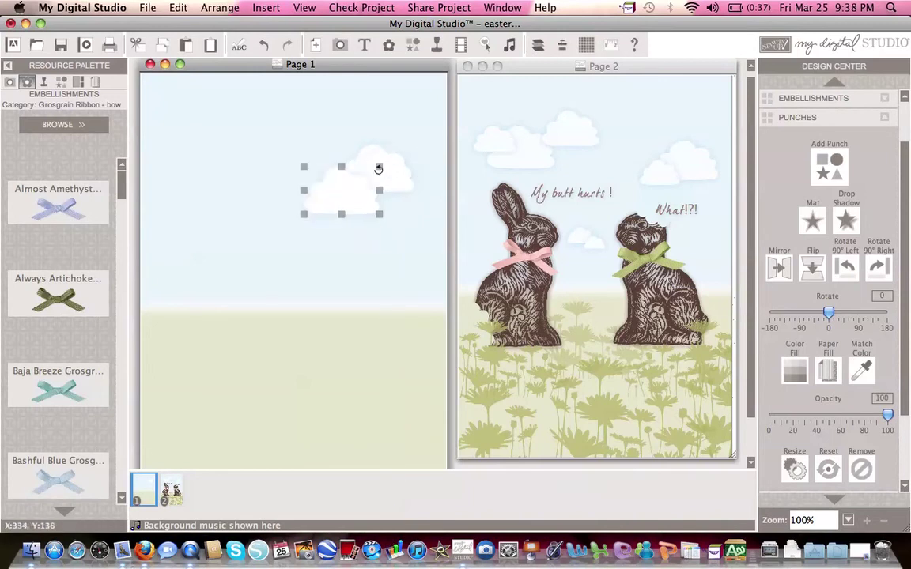
pyautogui.moveTo(378, 169); pyautogui.dragTo(338, 205)
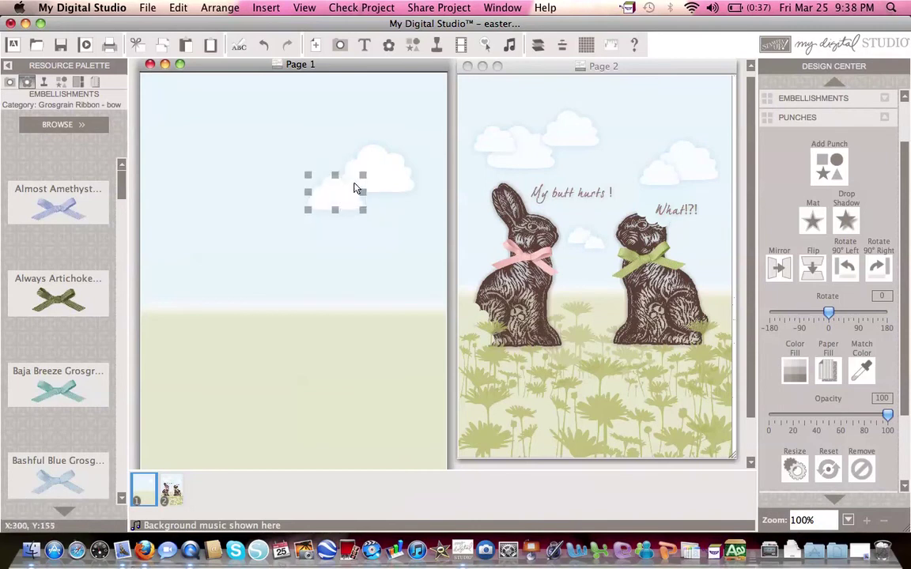
# - Raise the smaller cloud's drop shadow opacity to 74% and nudge the cloud slightly up and right
pyautogui.click(845, 221)
pyautogui.moveTo(385, 217); pyautogui.dragTo(398, 218)
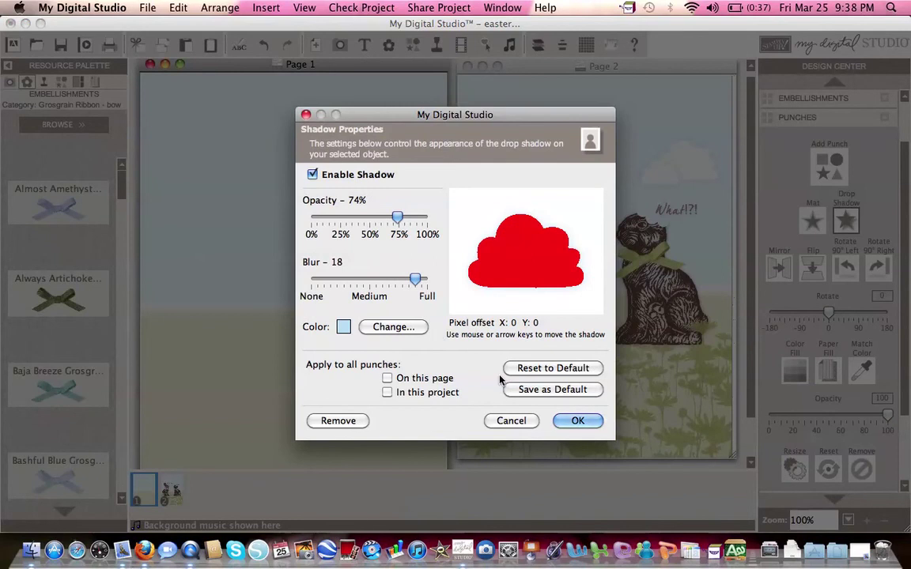
pyautogui.click(568, 419)
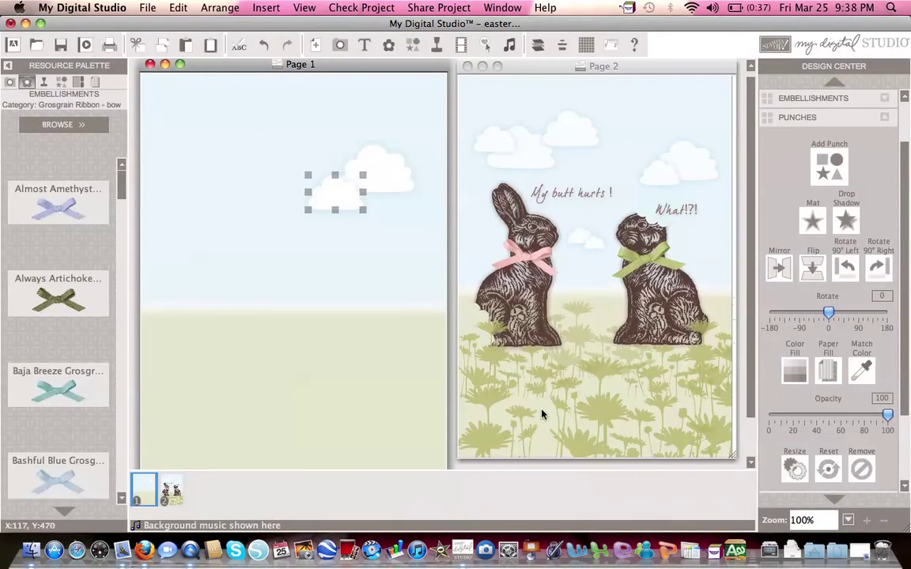
pyautogui.moveTo(337, 204); pyautogui.dragTo(343, 199)
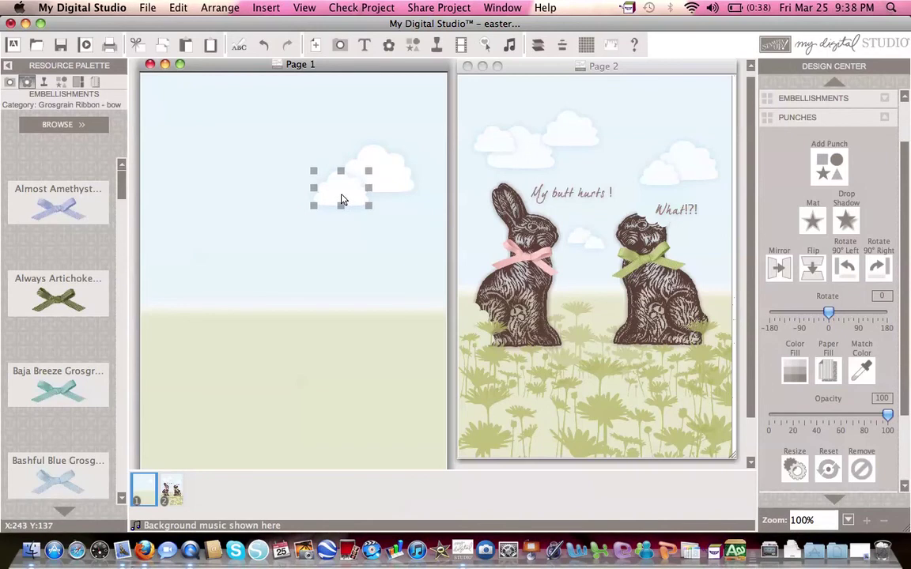
# - Duplicate clouds to form an overlapping pair in the sky's upper left, the front one smaller, and a single small cloud below, between the pairs
pyautogui.moveTo(334, 195); pyautogui.dragTo(275, 126)
pyautogui.moveTo(238, 158); pyautogui.dragTo(269, 201)
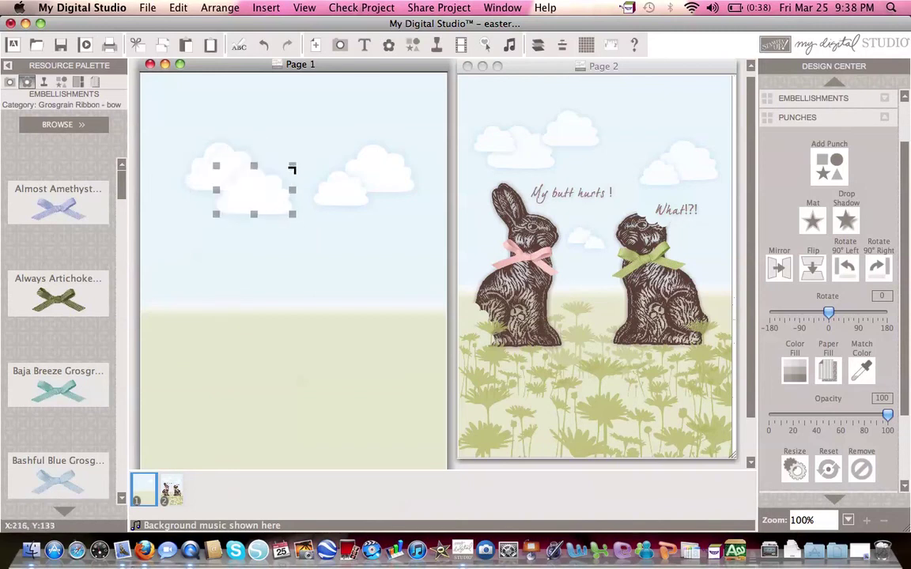
pyautogui.moveTo(294, 168); pyautogui.dragTo(276, 188)
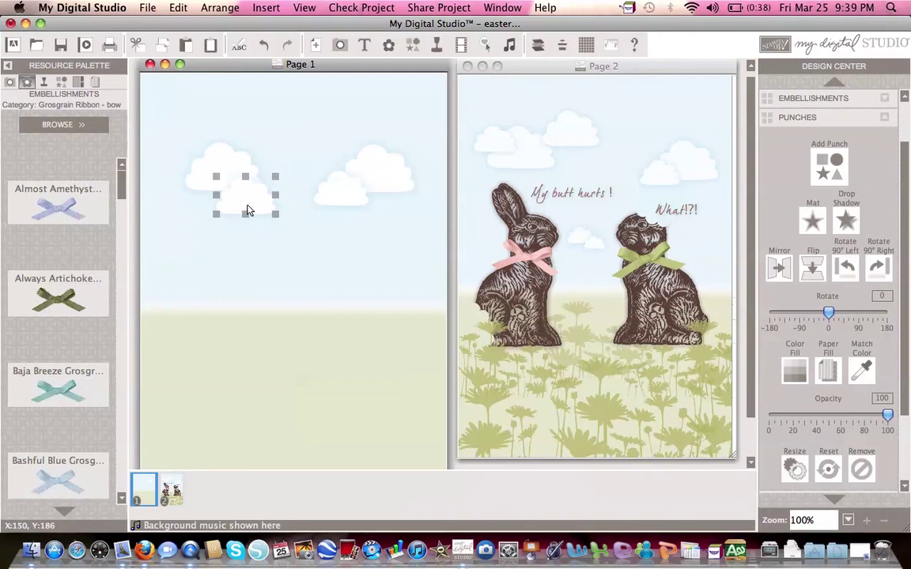
pyautogui.moveTo(247, 210); pyautogui.dragTo(307, 262)
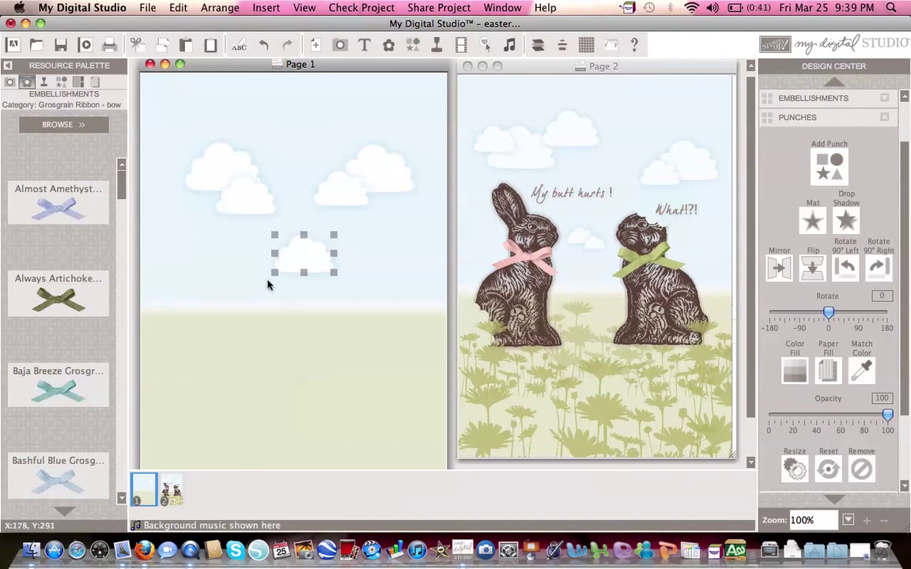
pyautogui.click(198, 298)
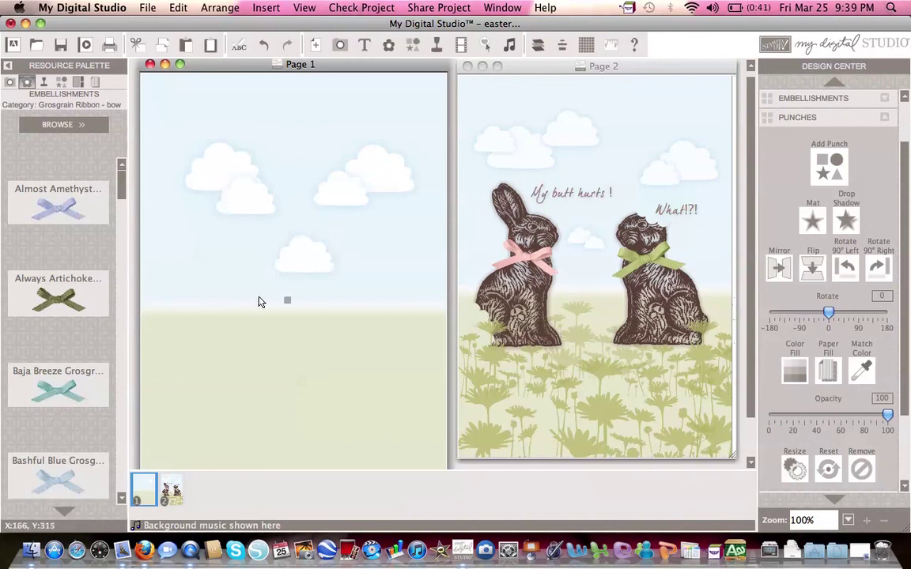